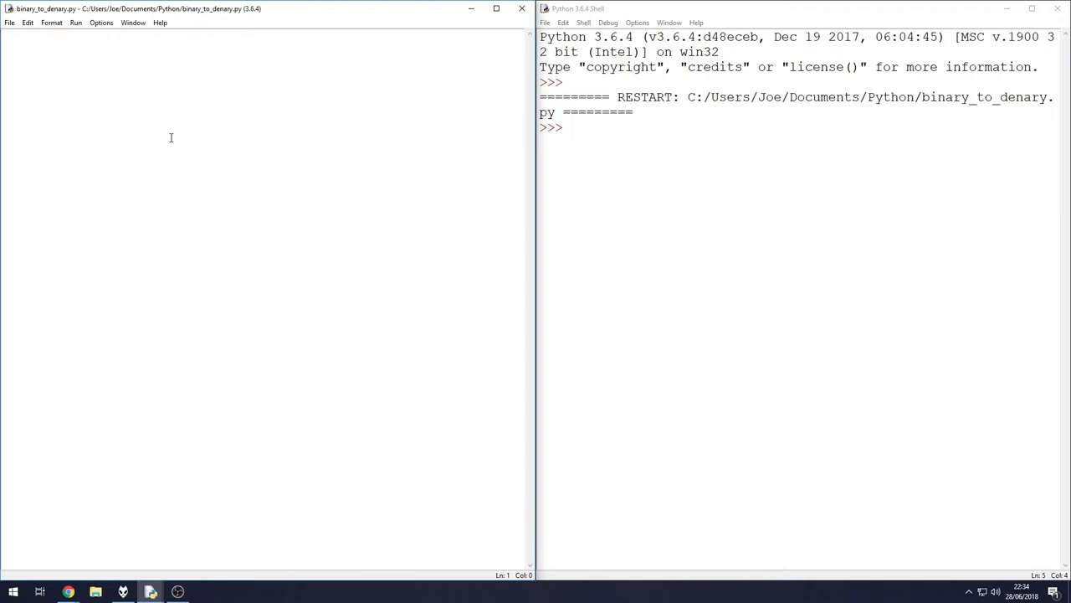
pyautogui.write('numbe')
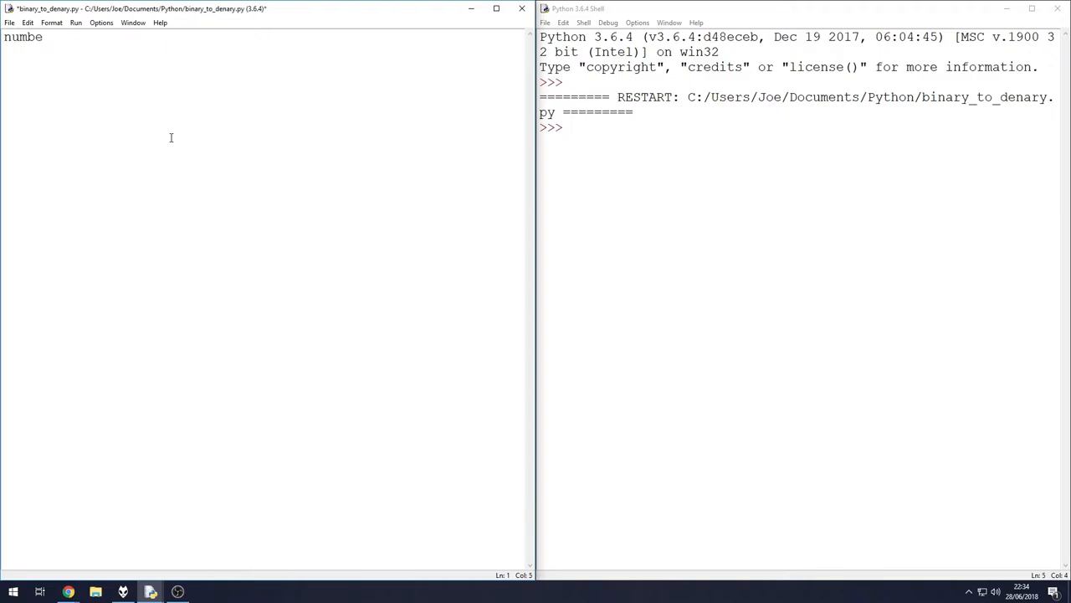
pyautogui.write('r = int(')
pyautogui.write('"')
# Write line 1 as number = int(input("Enter your number: ")) and leave a blank line below it.
pyautogui.press('BackSpace')
pyautogui.write('in')
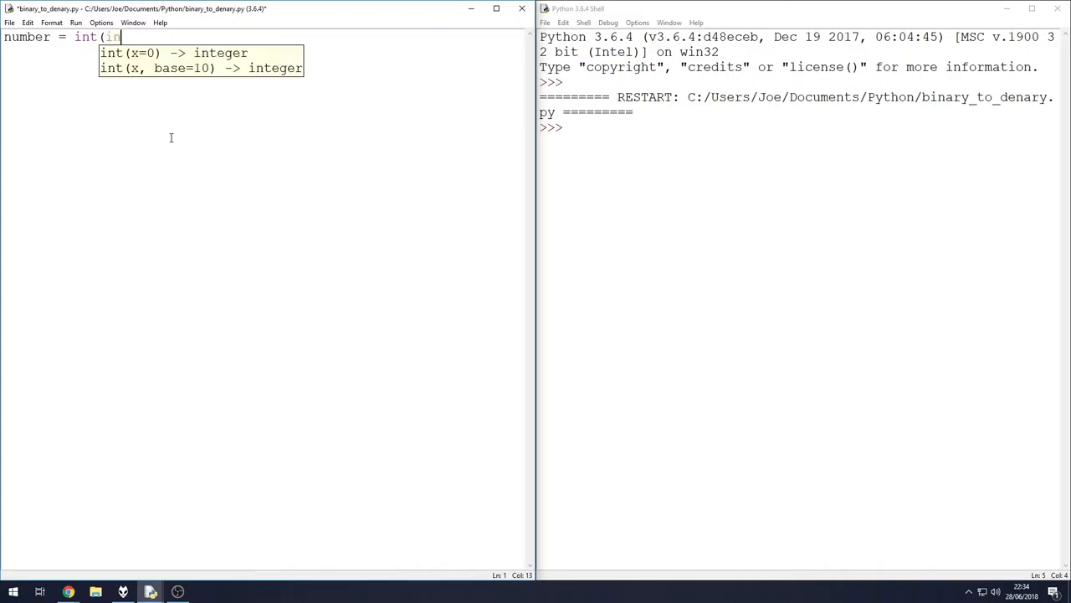
pyautogui.write('put(')
pyautogui.write('"E')
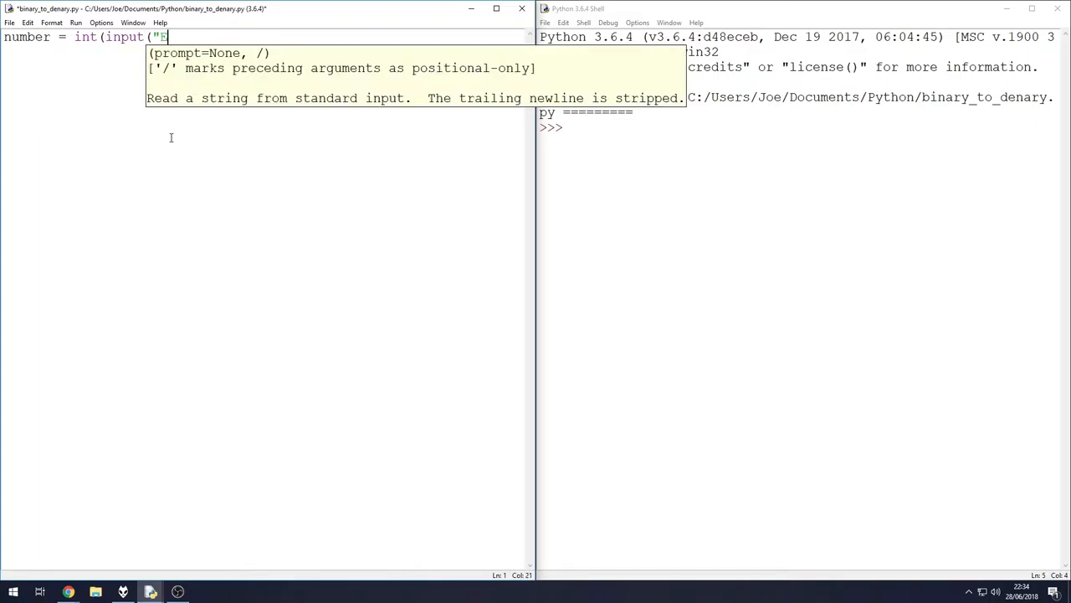
pyautogui.write('nter your numb')
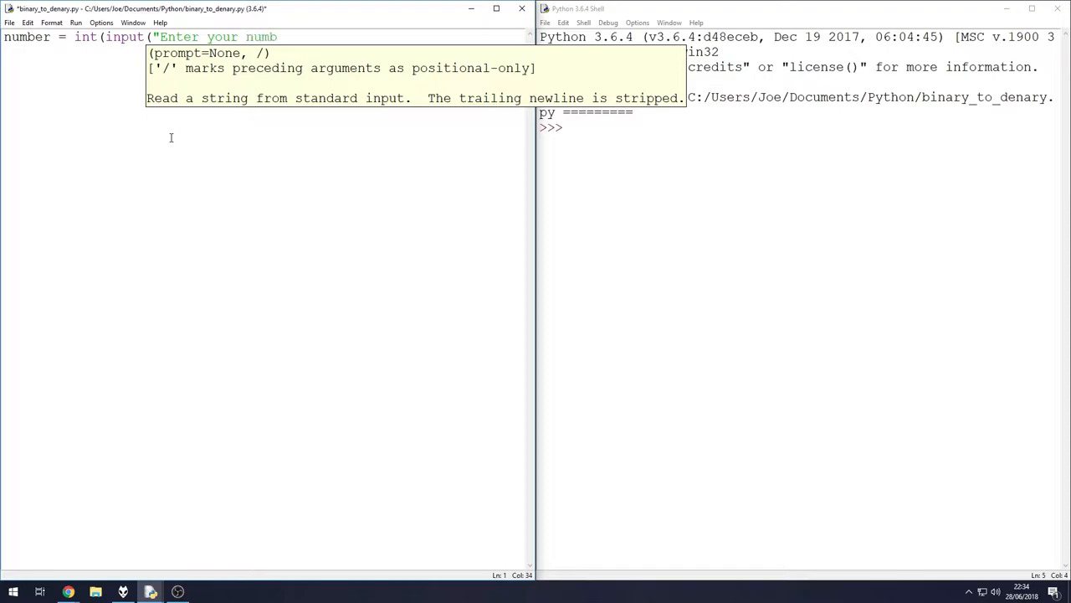
pyautogui.write('er: "))')
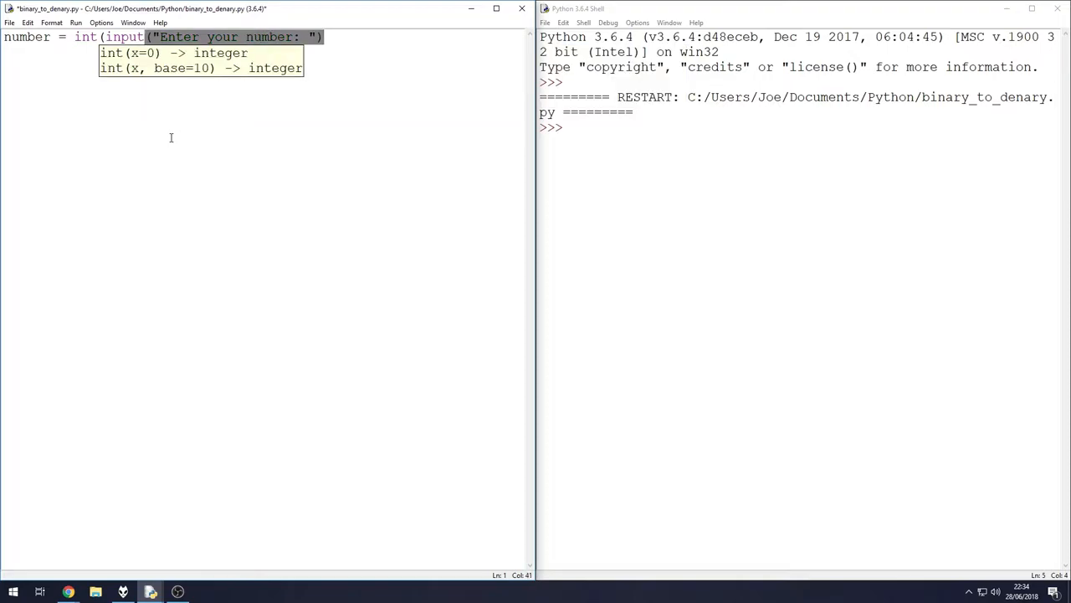
pyautogui.doubleClick(83, 37)
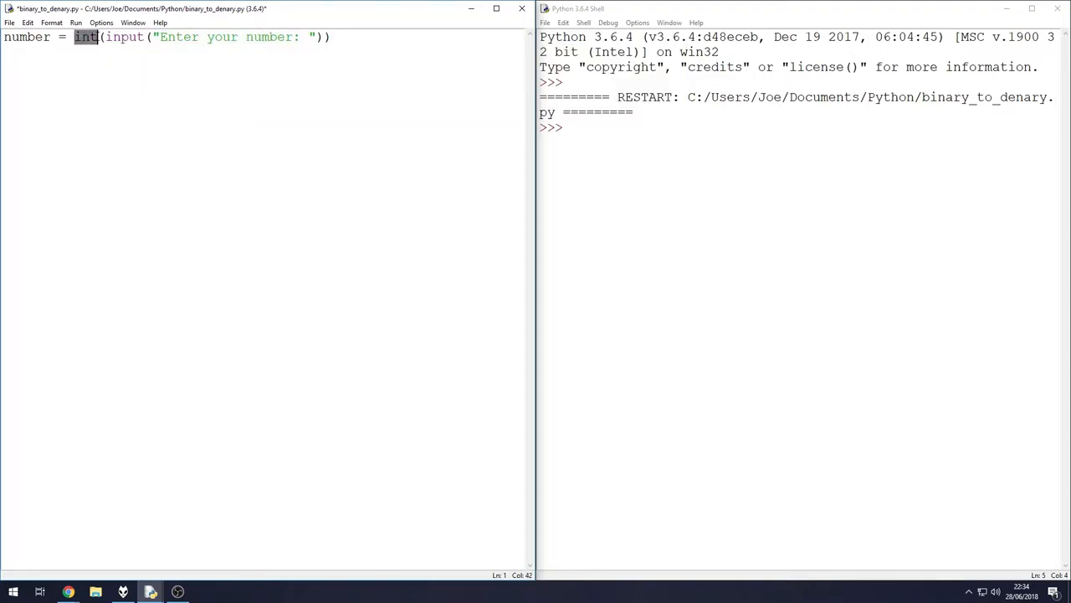
pyautogui.click(344, 40)
pyautogui.press('Return')
pyautogui.press('Return')
pyautogui.moveTo(74, 37); pyautogui.dragTo(103, 37)
pyautogui.click(382, 50)
pyautogui.write('bina')
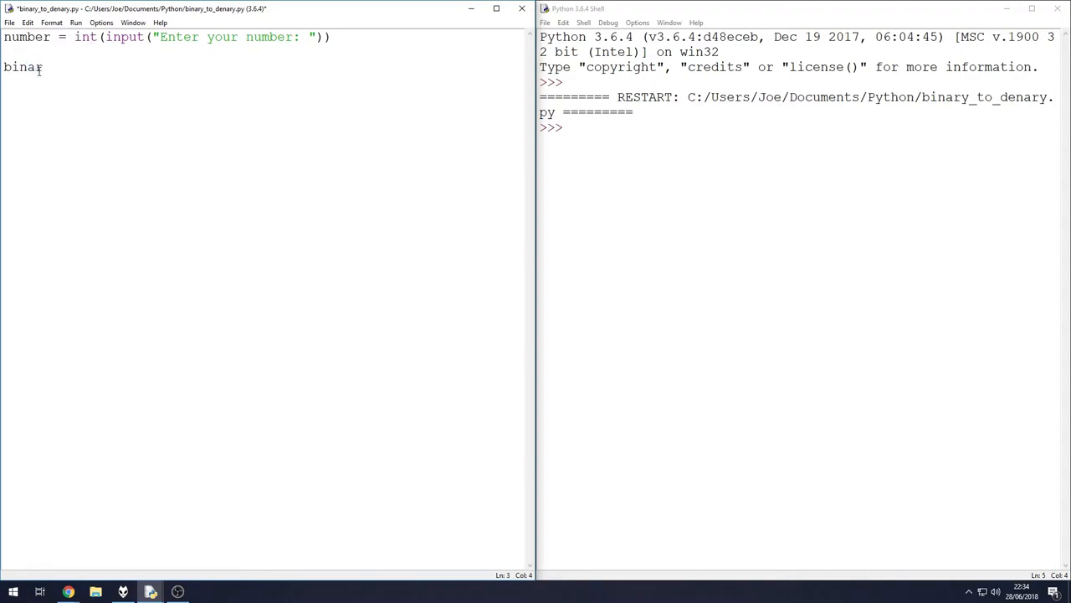
pyautogui.write('ry = ')
pyautogui.write('[]')
# Write binary = [] on line 3 and move to the next line.
pyautogui.press('Return')
pyautogui.write('while ')
pyautogui.write('number ')
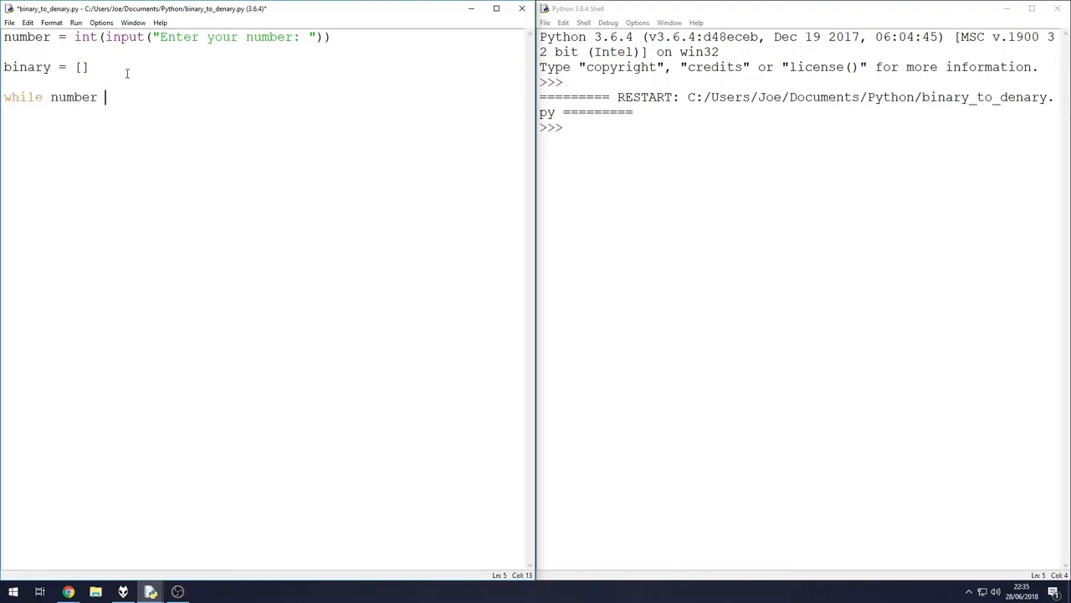
pyautogui.write('!= 0:')
# Write while number != 0: with an indented if number % 2 == 0: check inside it.
pyautogui.press('Return')
pyautogui.write('if ')
pyautogui.write('number ')
pyautogui.write('% 2 ')
pyautogui.write('== ')
pyautogui.write('0:')
pyautogui.moveTo(59, 112); pyautogui.dragTo(106, 113)
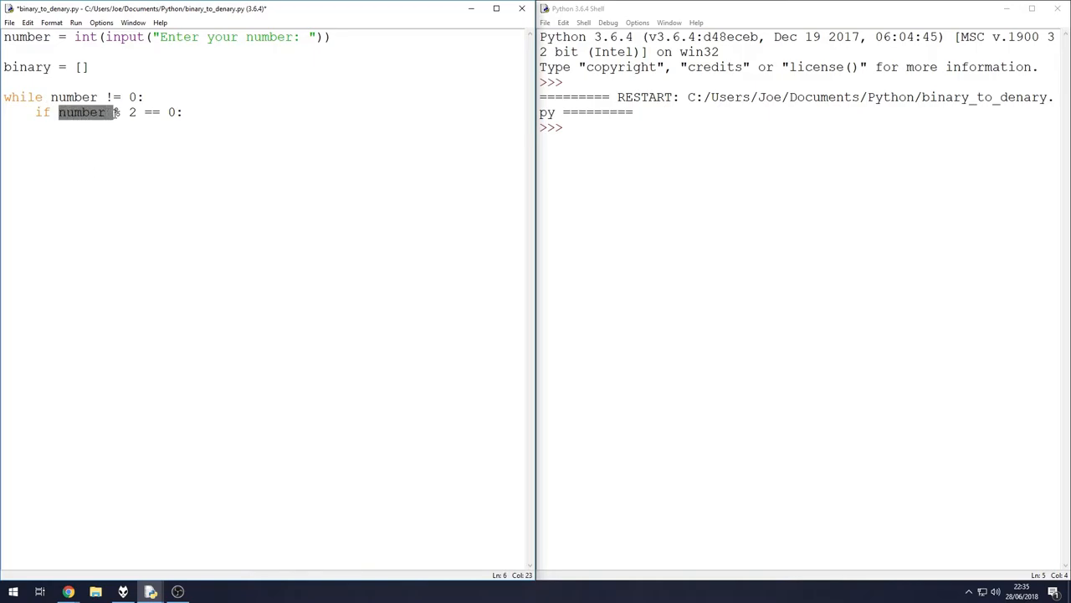
pyautogui.moveTo(107, 112); pyautogui.dragTo(131, 112)
pyautogui.doubleClick(173, 112)
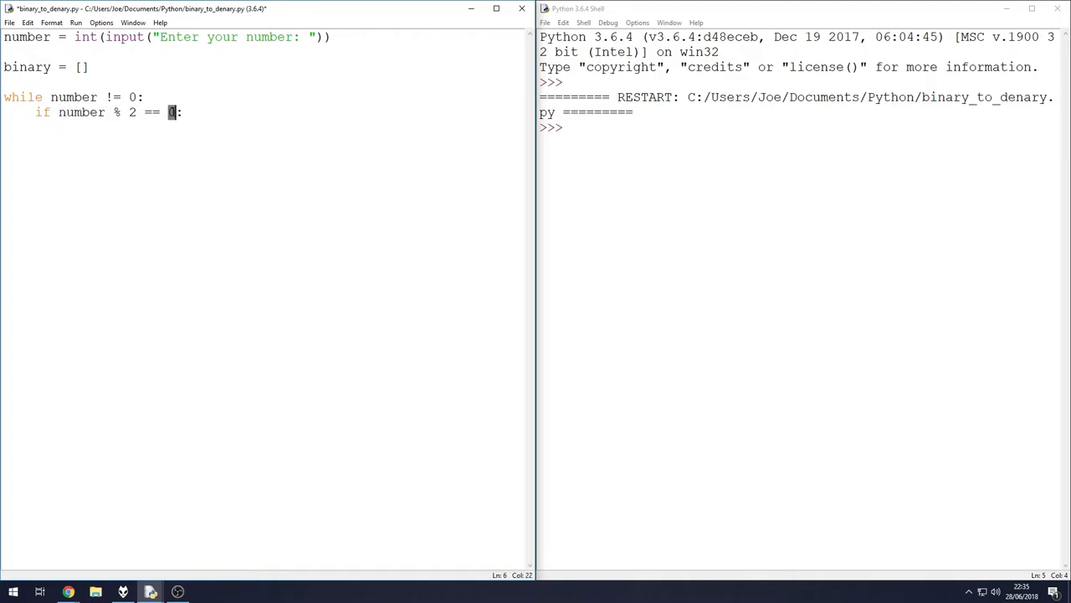
pyautogui.click(186, 112)
pyautogui.write('number = nu')
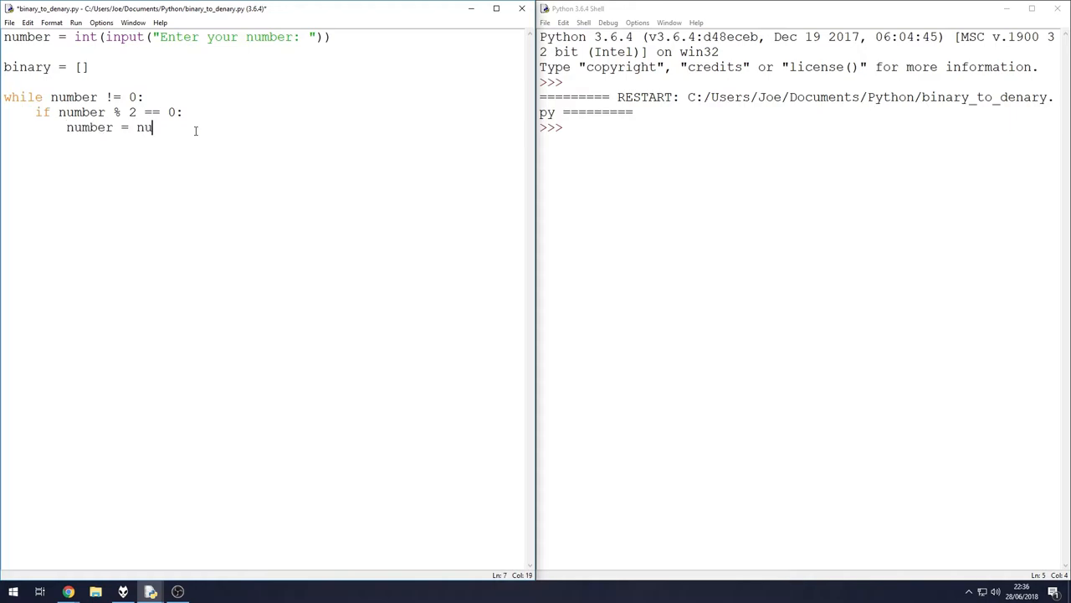
pyautogui.write('mber / 2')
# Under number = number / 2 in the if block, write binary.insert(0,0) with corrected arguments.
pyautogui.press('Return')
pyautogui.write('binary.')
pyautogui.write('inse')
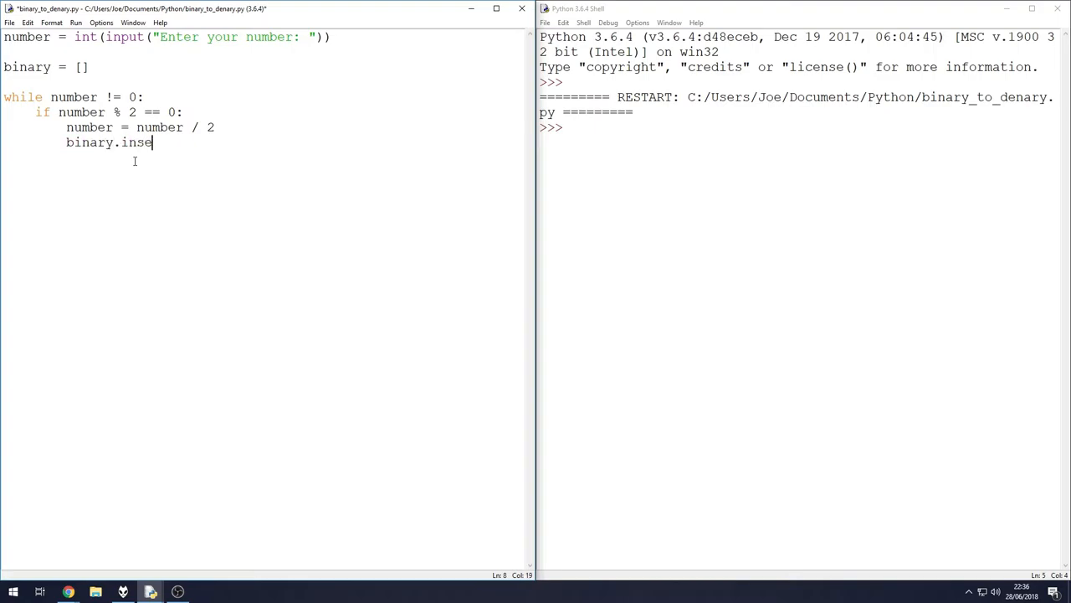
pyautogui.write('rt')
pyautogui.write('(0,')
pyautogui.write('0)')
pyautogui.moveTo(122, 142); pyautogui.dragTo(169, 149)
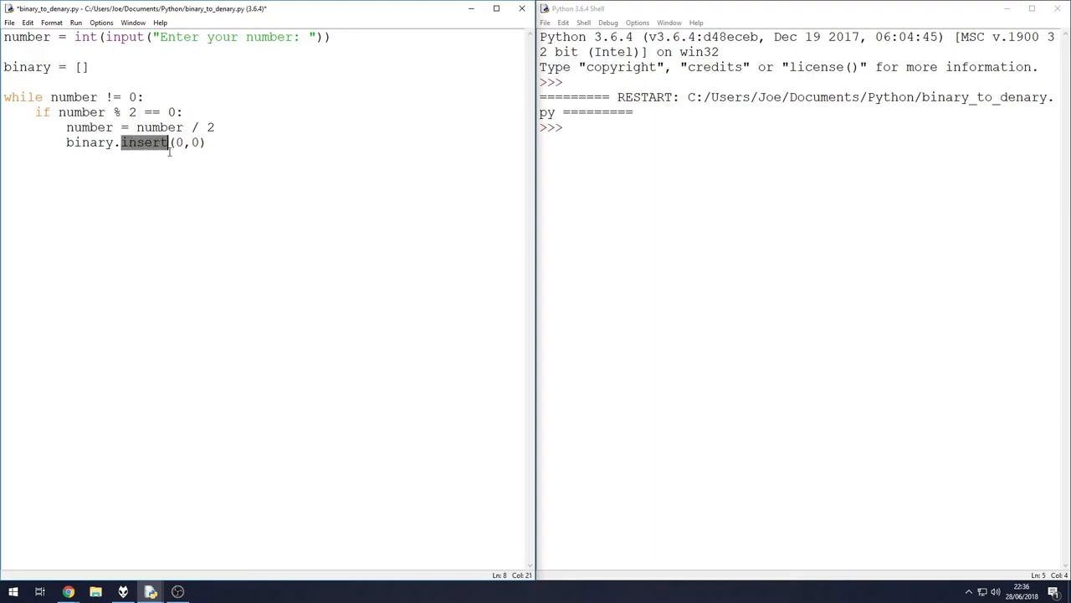
pyautogui.doubleClick(178, 142)
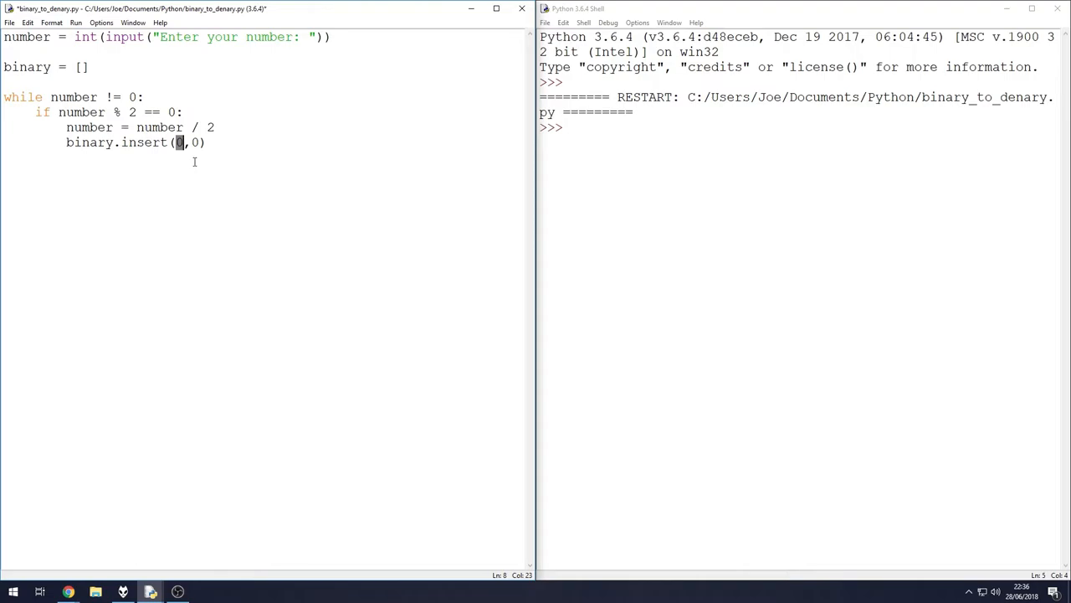
pyautogui.click(177, 143)
pyautogui.write('1')
pyautogui.press('BackSpace')
pyautogui.press('BackSpace')
pyautogui.press('BackSpace')
pyautogui.press('BackSpace')
pyautogui.write('0')
pyautogui.write(',0')
pyautogui.doubleClick(194, 143)
pyautogui.click(247, 192)
# Add an else: branch whose first line is number = (number - 1) / 2.
pyautogui.press('Return')
pyautogui.press('BackSpace')
pyautogui.write('e')
pyautogui.write('lse:')
pyautogui.press('Return')
pyautogui.write('number = ')
pyautogui.write('(')
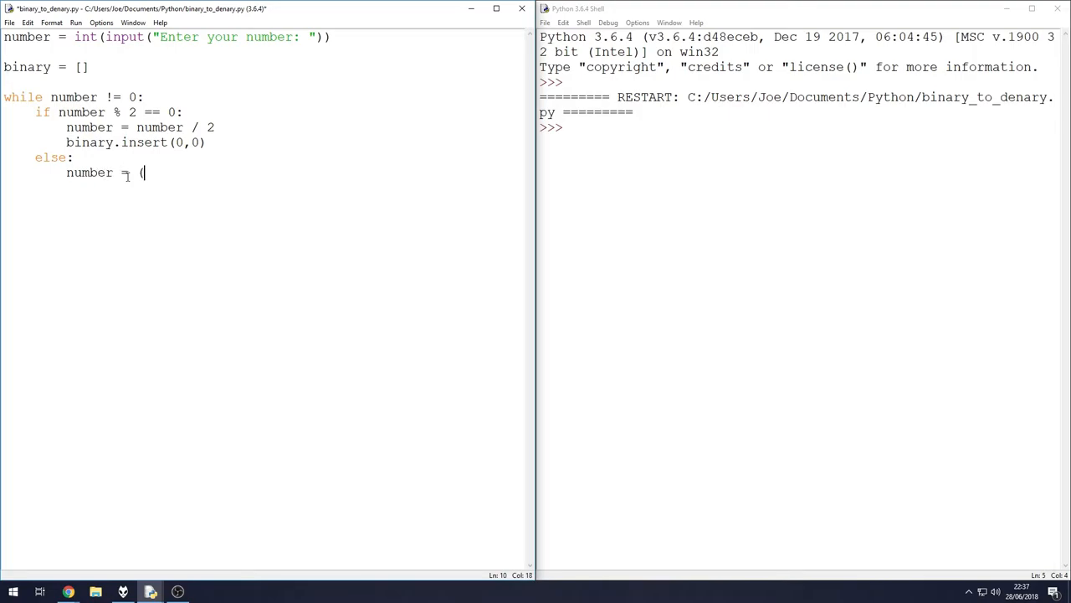
pyautogui.write('number -')
pyautogui.write(' 1)')
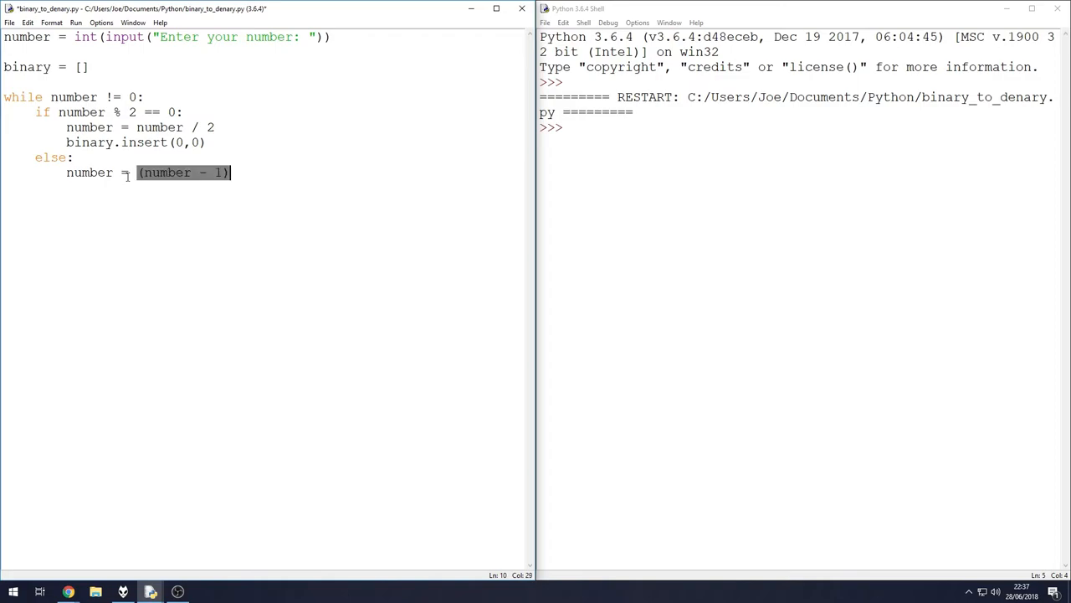
pyautogui.write(' /2')
pyautogui.press('Left')
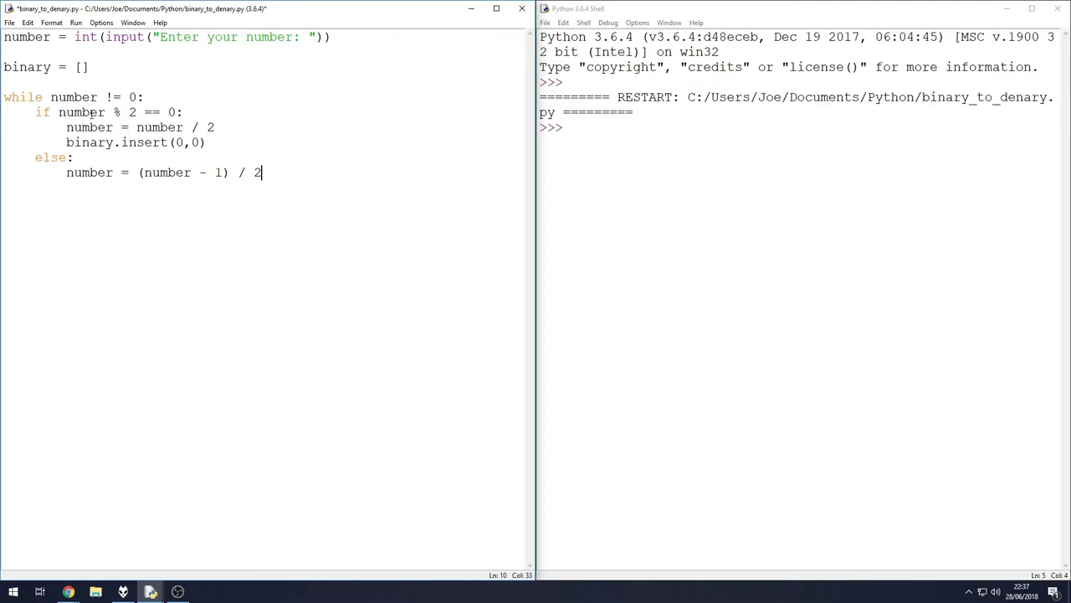
pyautogui.doubleClick(171, 112)
pyautogui.moveTo(67, 173); pyautogui.dragTo(223, 173)
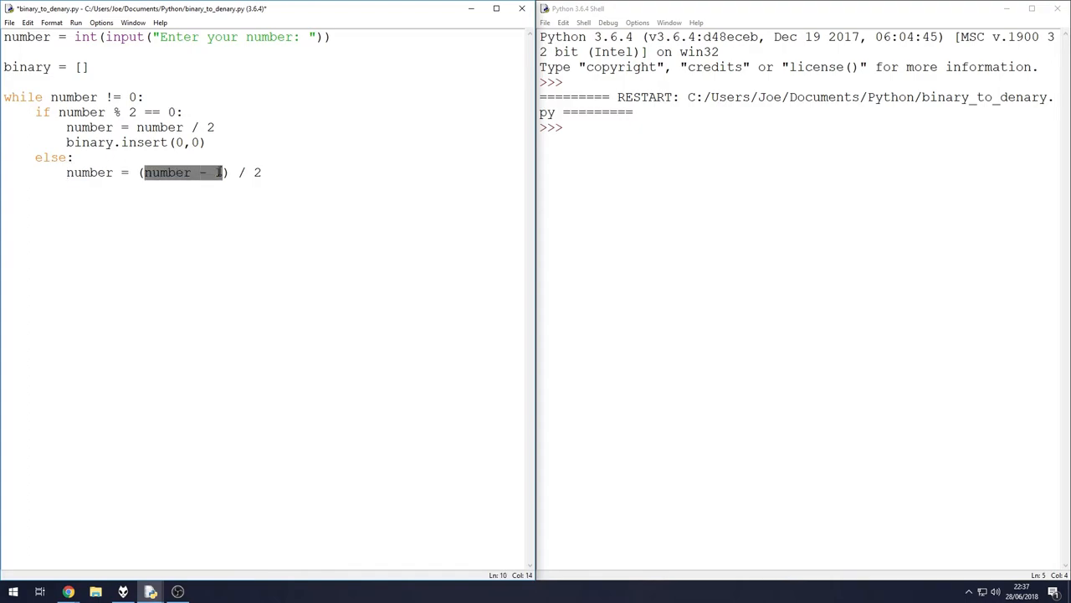
pyautogui.click(266, 173)
# Add binary.insert(0,1) as the second line of the else branch.
pyautogui.press('Return')
pyautogui.write('binary.')
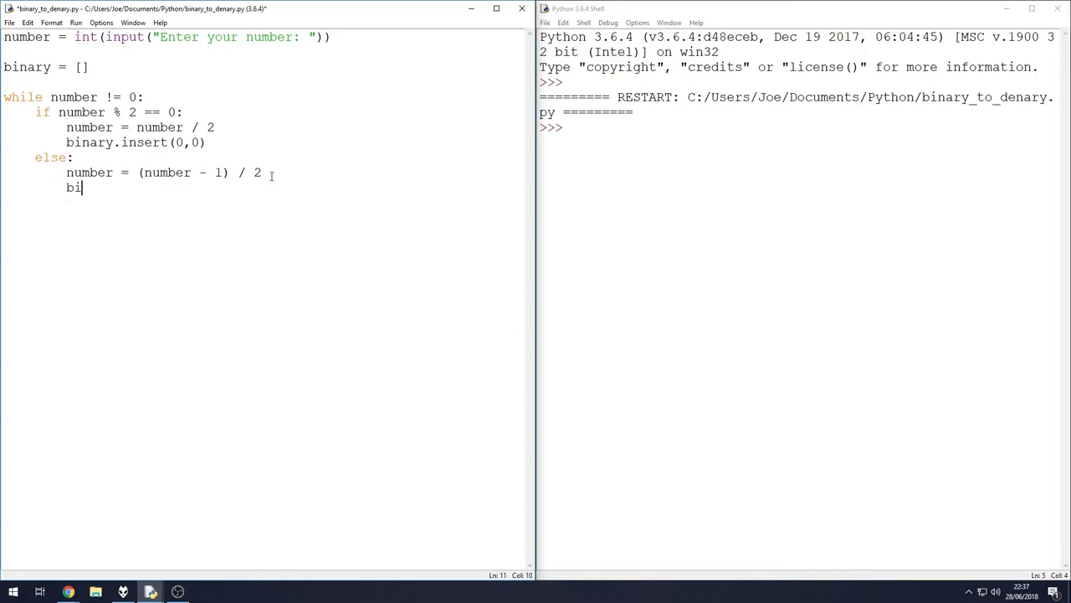
pyautogui.write('insert(0')
pyautogui.write(',')
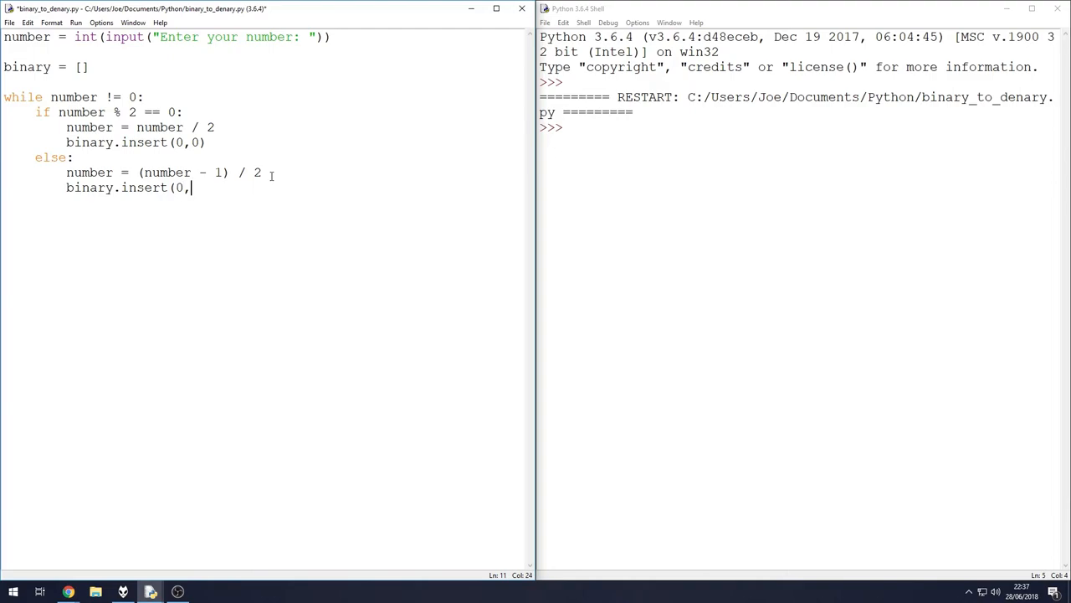
pyautogui.write('1)')
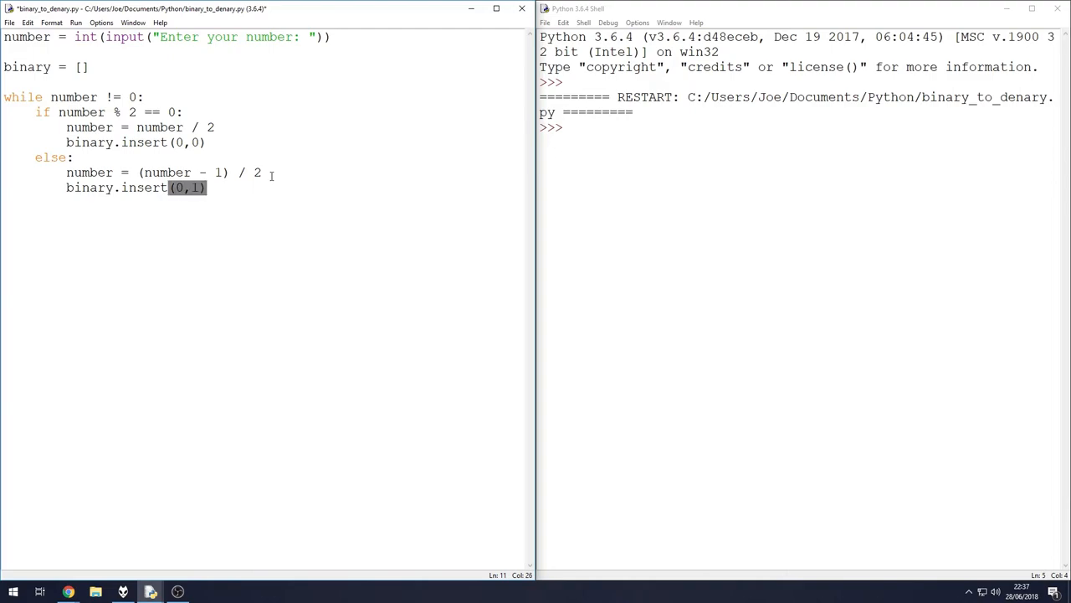
pyautogui.doubleClick(197, 188)
pyautogui.click(218, 187)
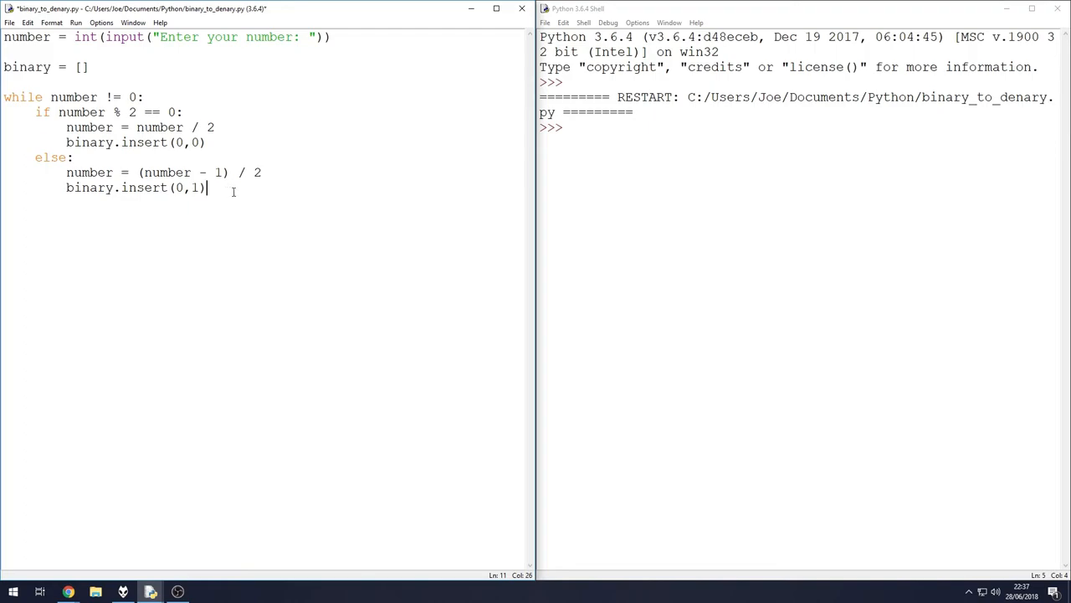
# End the script with print(binary), save and run it, and enter 100 at the prompt.
pyautogui.press('Return')
pyautogui.write('print(')
pyautogui.write('binary')
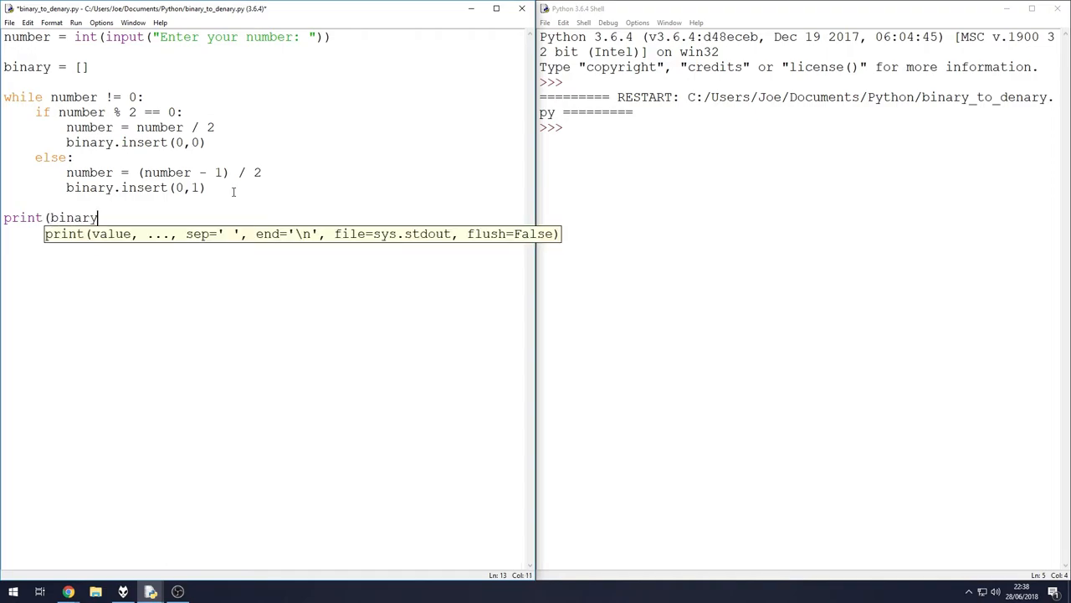
pyautogui.write(')')
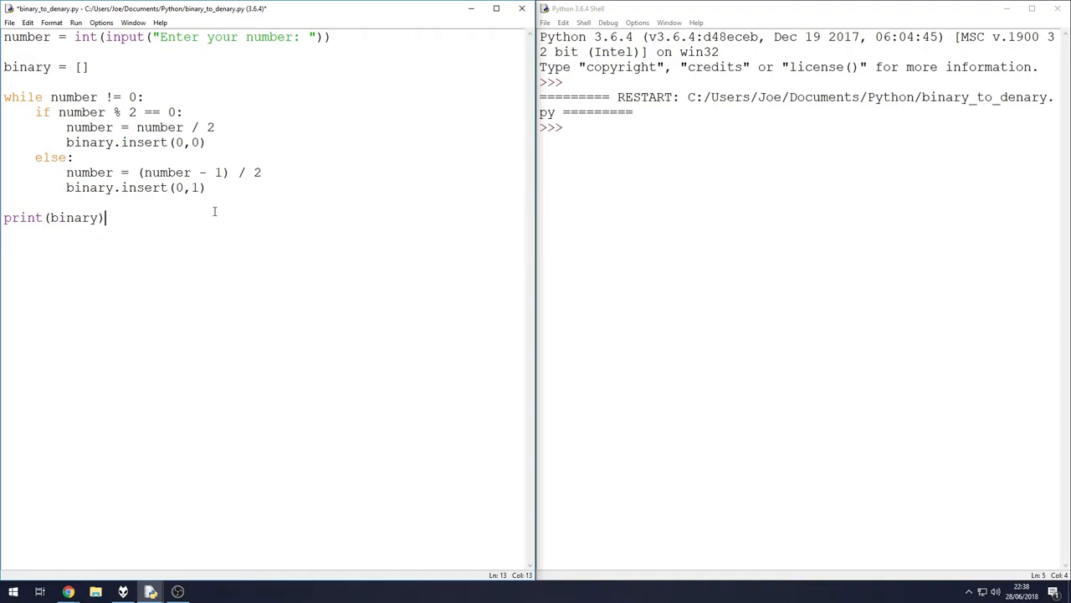
pyautogui.press('F5')
pyautogui.click(505, 335)
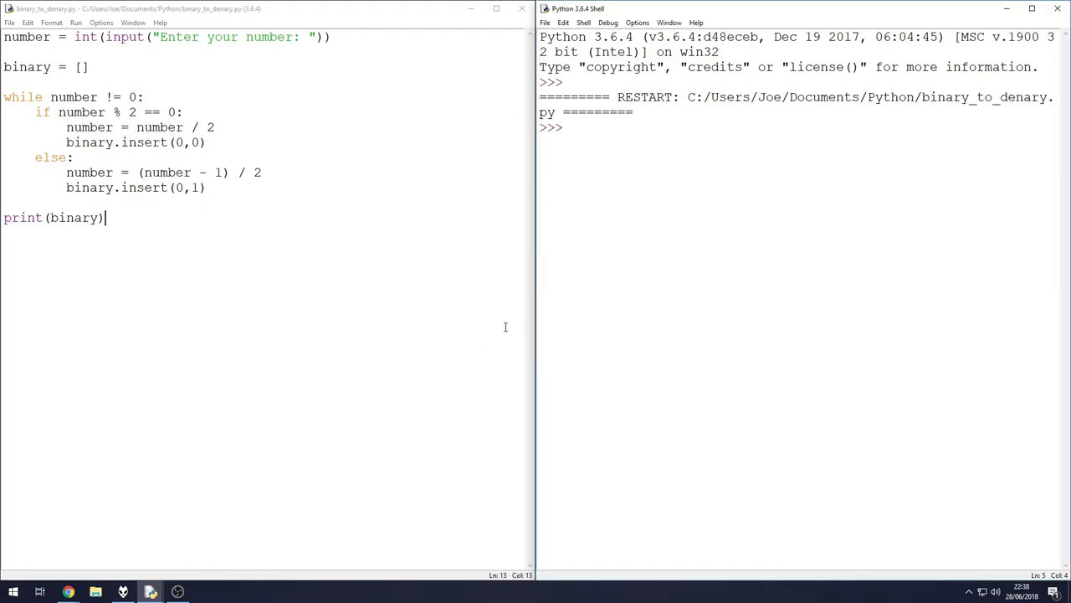
pyautogui.write('100')
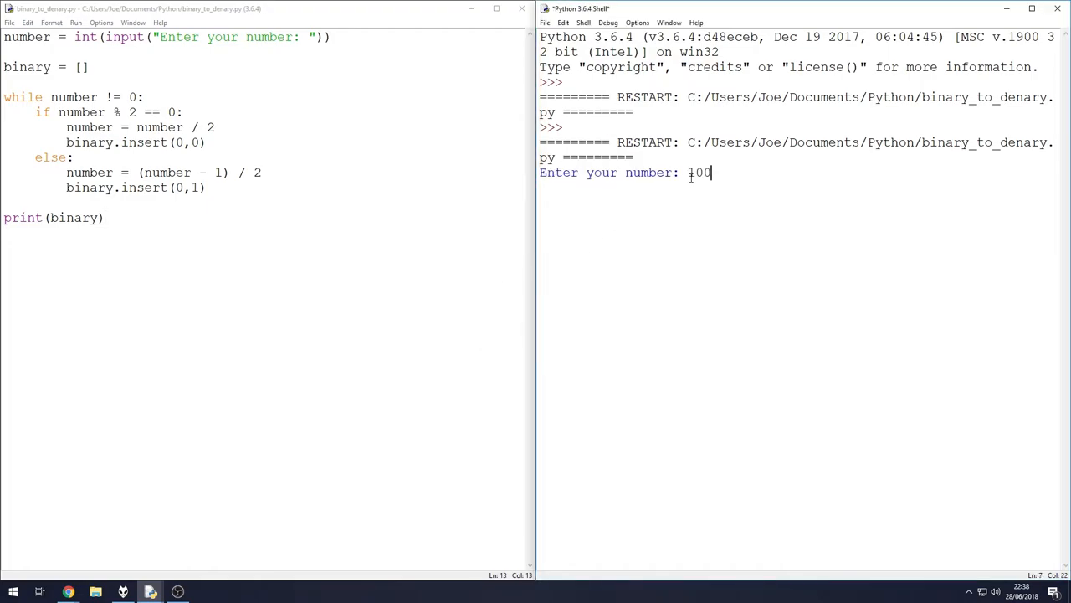
pyautogui.press('Return')
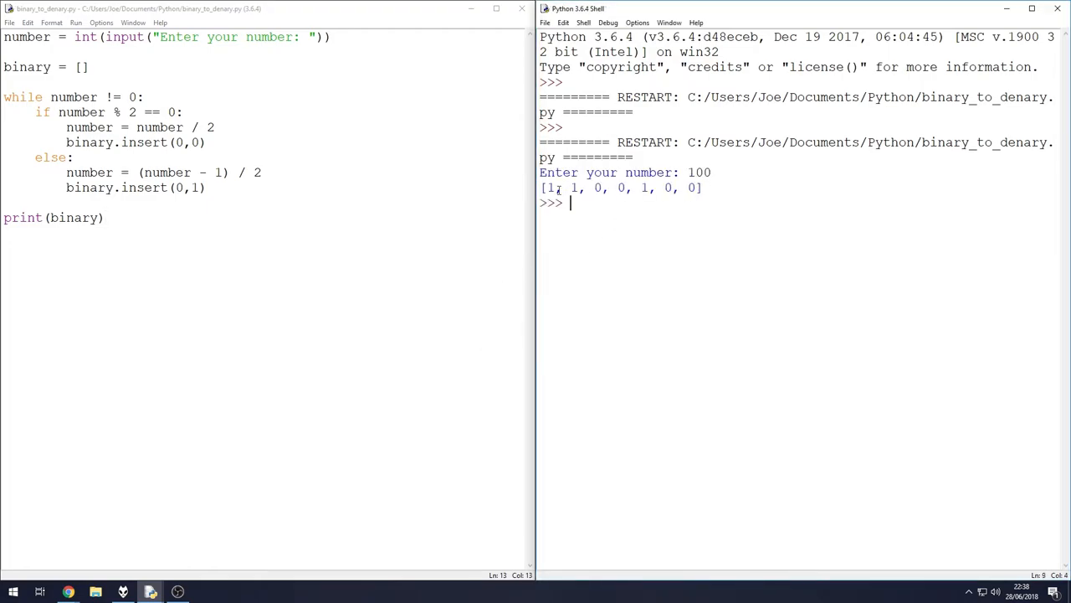
# Copy the printed result [1, 1, 0, 0, 1, 0, 0] from the shell.
pyautogui.moveTo(546, 187); pyautogui.dragTo(697, 188)
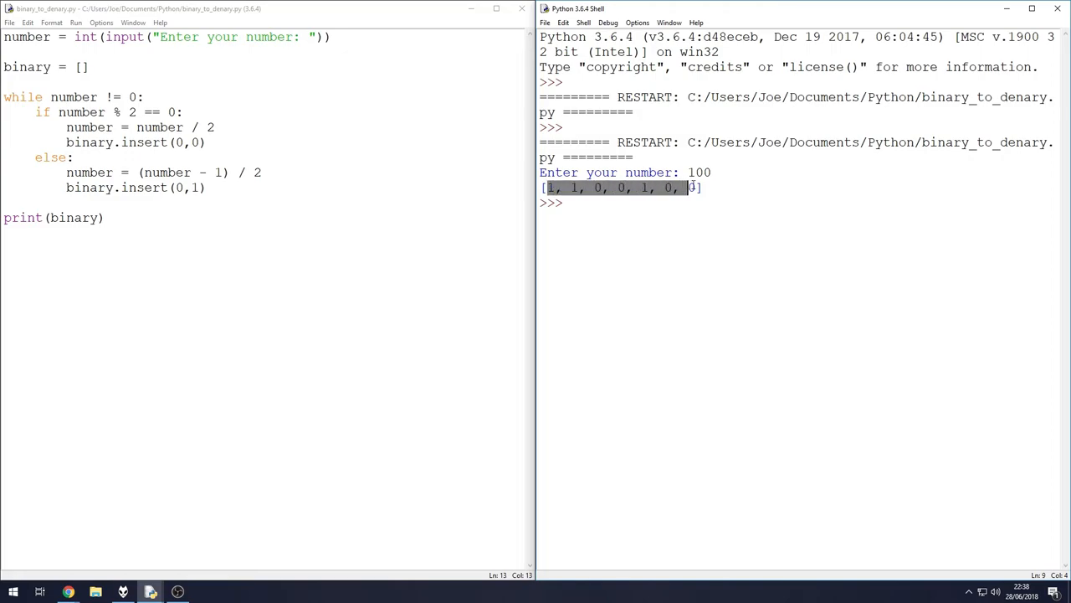
pyautogui.rightClick(683, 187)
pyautogui.click(709, 207)
# Paste the copied list into the converter's Binary Value field and strip it down to 1100100.
pyautogui.click(68, 591)
pyautogui.click(59, 536)
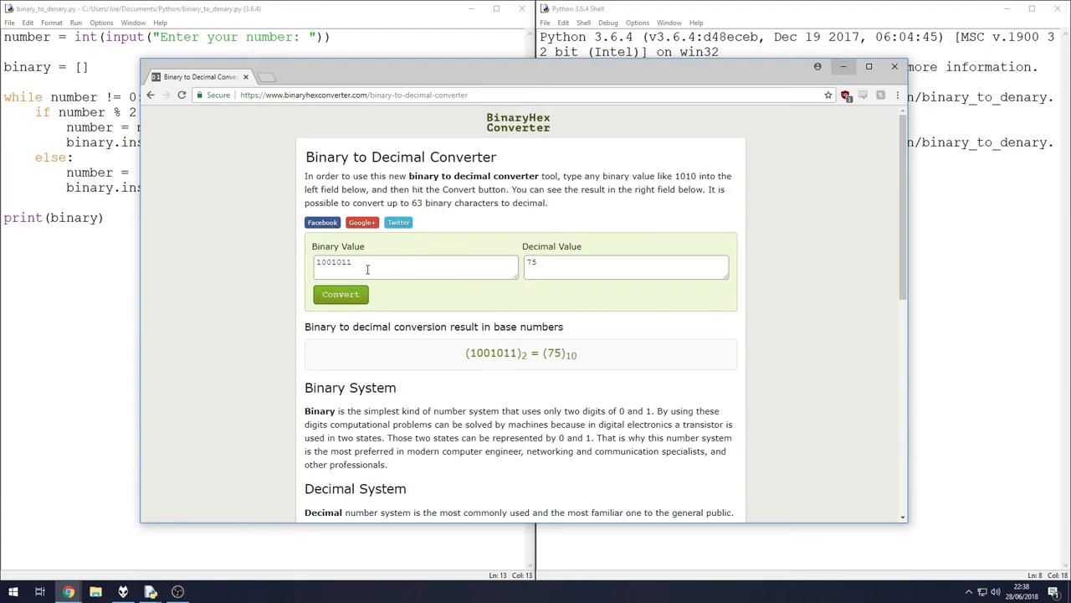
pyautogui.doubleClick(366, 269)
pyautogui.hotkey('ctrl', 'v')
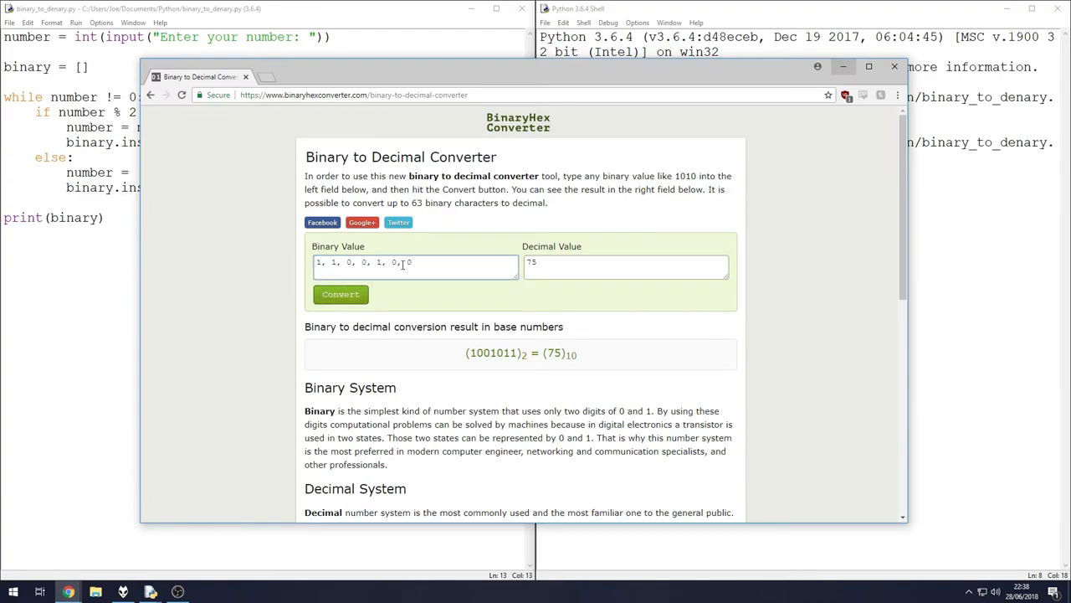
pyautogui.click(404, 264)
pyautogui.press('BackSpace')
pyautogui.press('BackSpace')
pyautogui.press('Left')
pyautogui.press('BackSpace')
pyautogui.press('BackSpace')
pyautogui.press('BackSpace')
pyautogui.press('Left')
pyautogui.press('BackSpace')
pyautogui.press('BackSpace')
pyautogui.press('Left')
pyautogui.press('BackSpace')
pyautogui.press('BackSpace')
pyautogui.press('Left')
pyautogui.press('BackSpace')
pyautogui.press('BackSpace')
pyautogui.press('Left')
pyautogui.press('BackSpace')
# Convert 1100100 and confirm the decimal result is 100.
pyautogui.moveTo(394, 261); pyautogui.dragTo(299, 286)
pyautogui.click(316, 262)
pyautogui.click(339, 294)
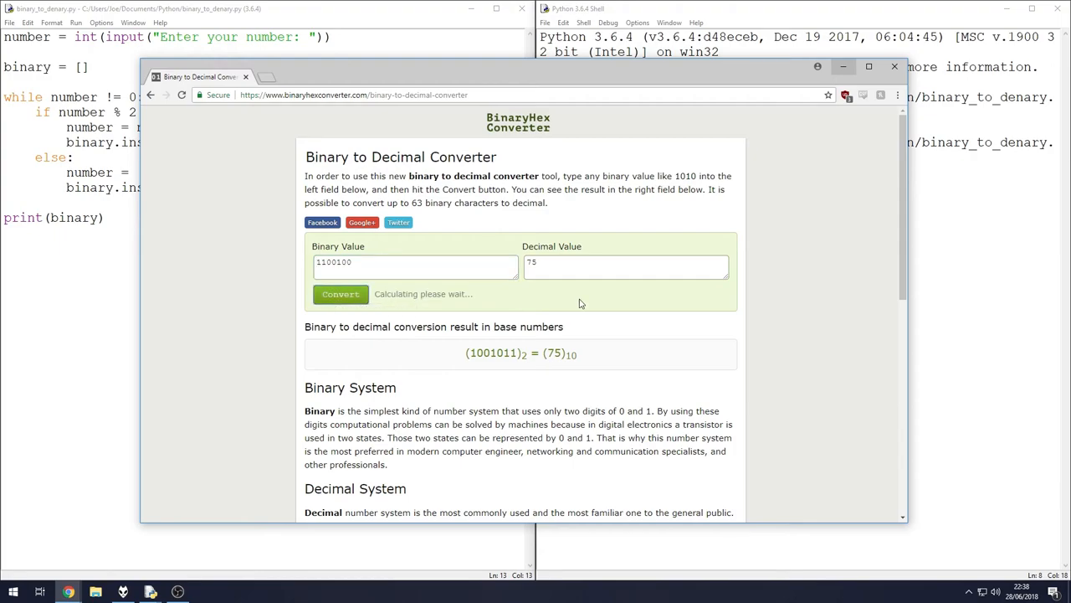
pyautogui.click(577, 272)
# Rerun the script from the editor and enter 131 at the prompt.
pyautogui.click(79, 251)
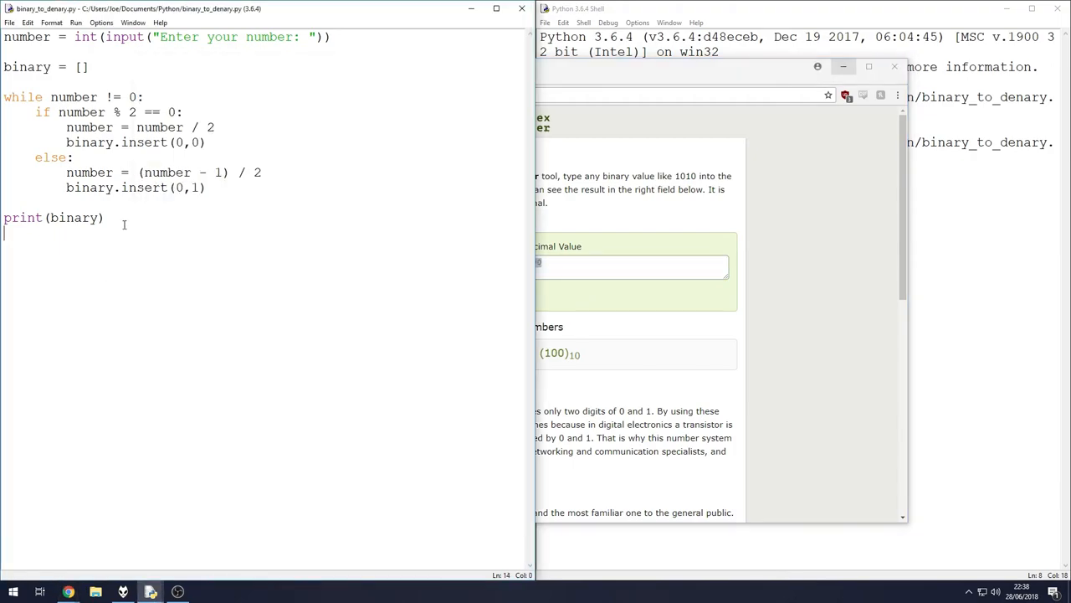
pyautogui.press('F5')
pyautogui.click(695, 256)
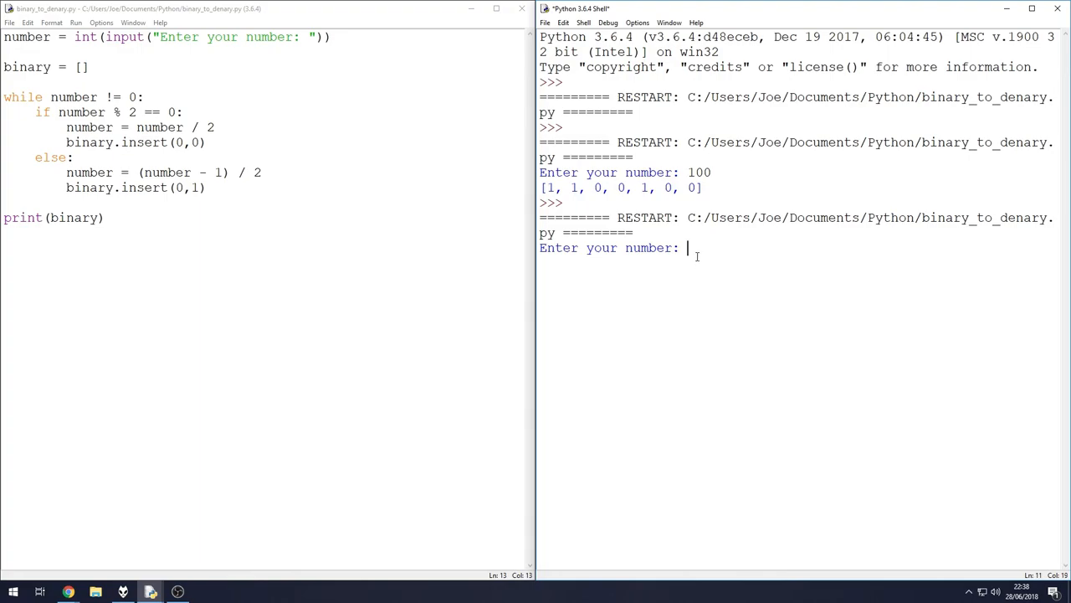
pyautogui.write('131')
pyautogui.press('Return')
# Copy the printed result [1, 0, 0, 0, 0, 0, 1, 1] and bring the converter page forward.
pyautogui.moveTo(546, 263); pyautogui.dragTo(718, 263)
pyautogui.rightClick(718, 262)
pyautogui.click(736, 280)
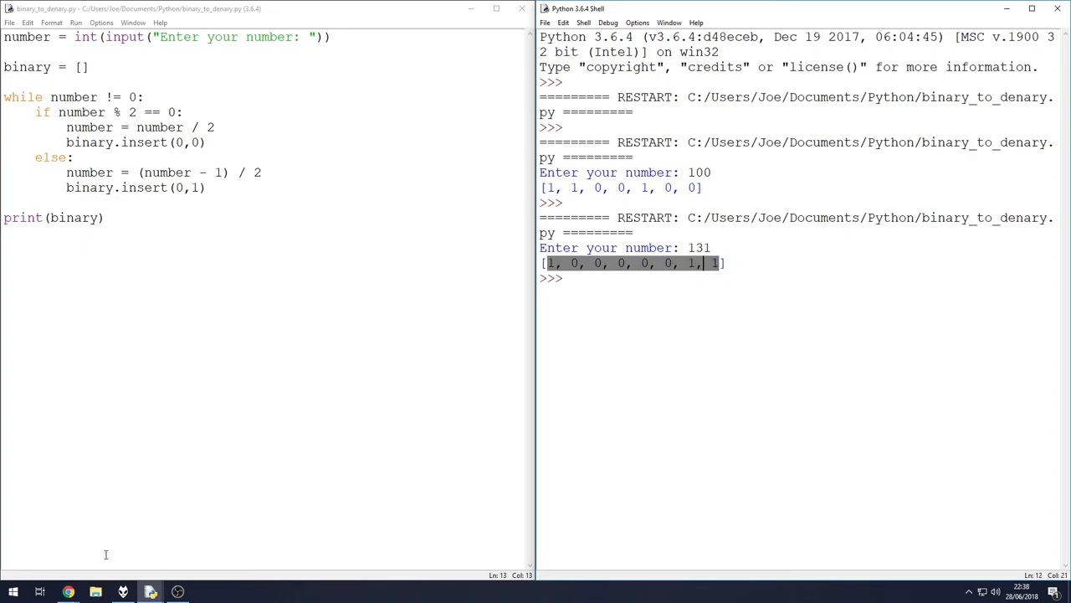
pyautogui.click(68, 592)
# Replace the converter's binary value with the pasted list and strip it down to 10000011.
pyautogui.click(151, 553)
pyautogui.moveTo(393, 266); pyautogui.dragTo(163, 269)
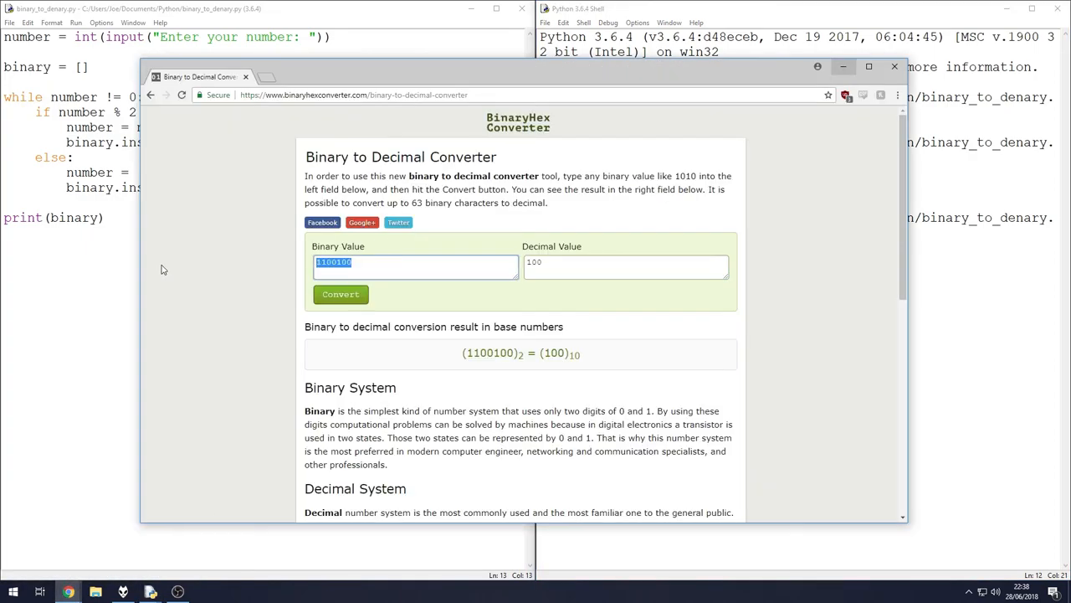
pyautogui.hotkey('ctrl', 'v')
pyautogui.click(423, 263)
pyautogui.press('BackSpace')
pyautogui.press('BackSpace')
pyautogui.press('Left')
pyautogui.press('BackSpace')
pyautogui.press('BackSpace')
pyautogui.press('Left')
pyautogui.press('BackSpace')
pyautogui.press('BackSpace')
pyautogui.press('Left')
pyautogui.press('BackSpace')
pyautogui.press('BackSpace')
pyautogui.press('Left')
pyautogui.press('BackSpace')
pyautogui.press('BackSpace')
pyautogui.press('Left')
pyautogui.press('BackSpace')
pyautogui.press('BackSpace')
# Convert 10000011, confirm it gives 131, and return to the script editor.
pyautogui.moveTo(368, 266)
pyautogui.mouseDown()
pyautogui.moveTo(300, 268)
pyautogui.moveTo(338, 262)
pyautogui.mouseUp()
pyautogui.click(315, 262)
pyautogui.moveTo(338, 263); pyautogui.dragTo(365, 262)
pyautogui.click(365, 263)
pyautogui.click(341, 294)
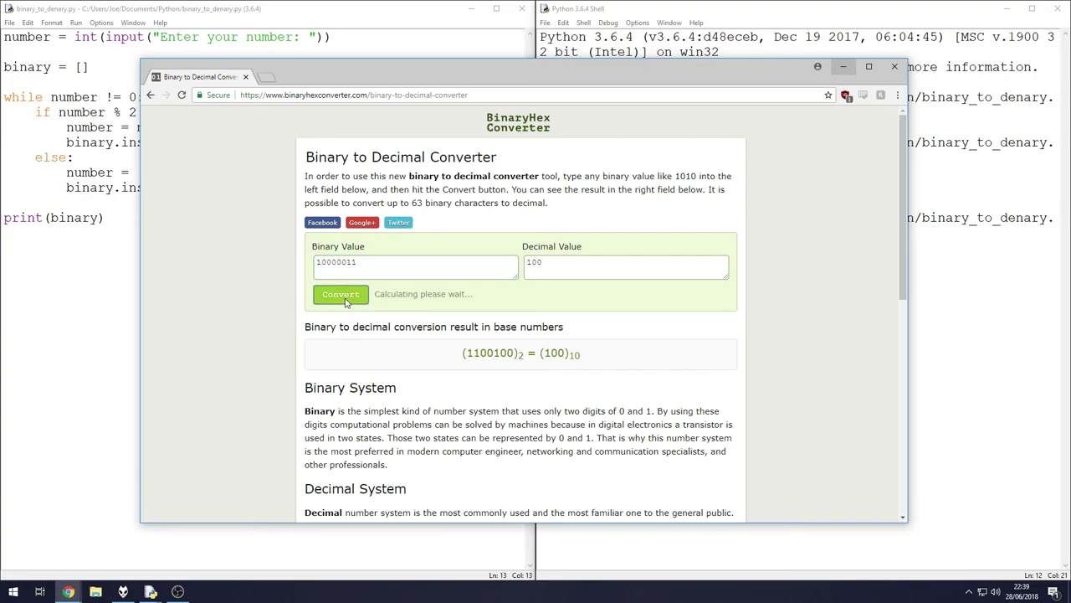
pyautogui.doubleClick(532, 262)
pyautogui.click(552, 262)
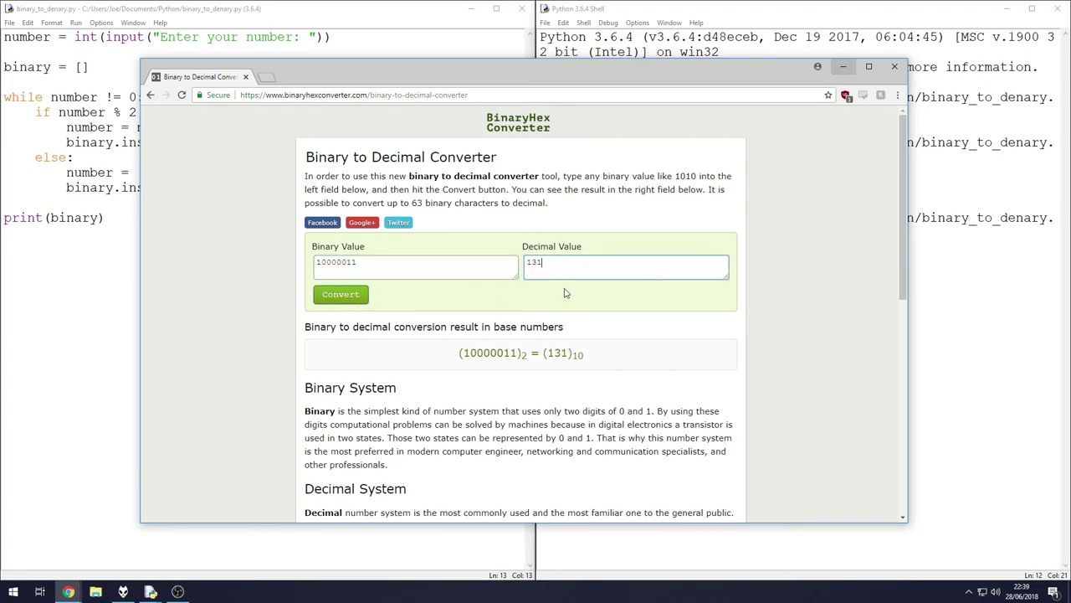
pyautogui.click(118, 228)
pyautogui.press('BackSpace')
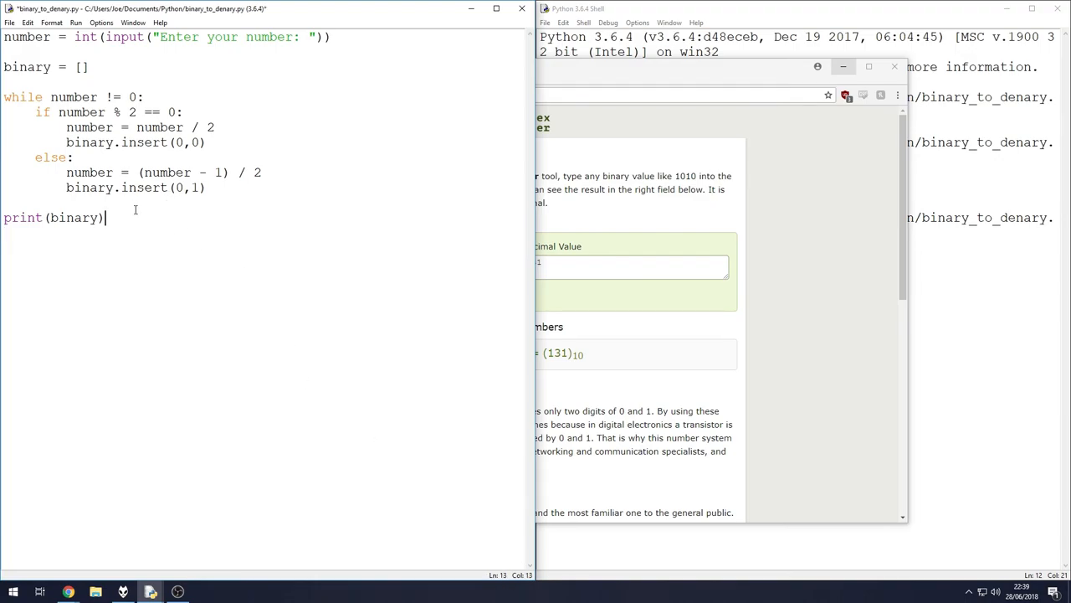
# Delete the empty lines between statements in binary_to_denary.py and save it with Ctrl+S.
pyautogui.hotkey('ctrl', 's')
pyautogui.click(120, 201)
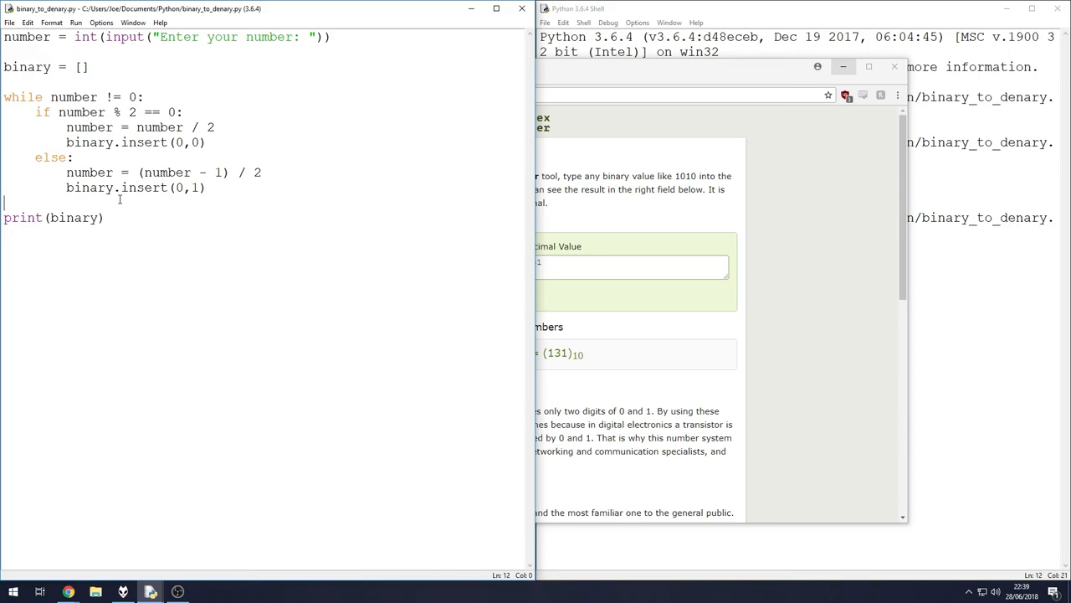
pyautogui.press('BackSpace')
pyautogui.click(57, 82)
pyautogui.press('BackSpace')
pyautogui.press('Up')
pyautogui.press('Up')
pyautogui.press('BackSpace')
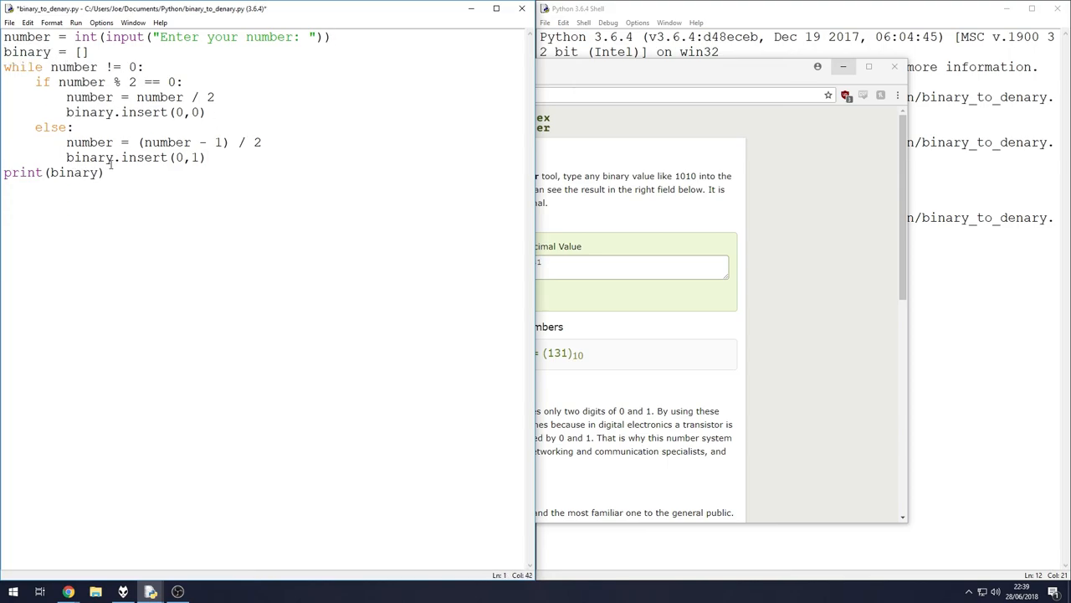
pyautogui.hotkey('ctrl', 'a')
pyautogui.click(159, 181)
pyautogui.hotkey('ctrl', 's')
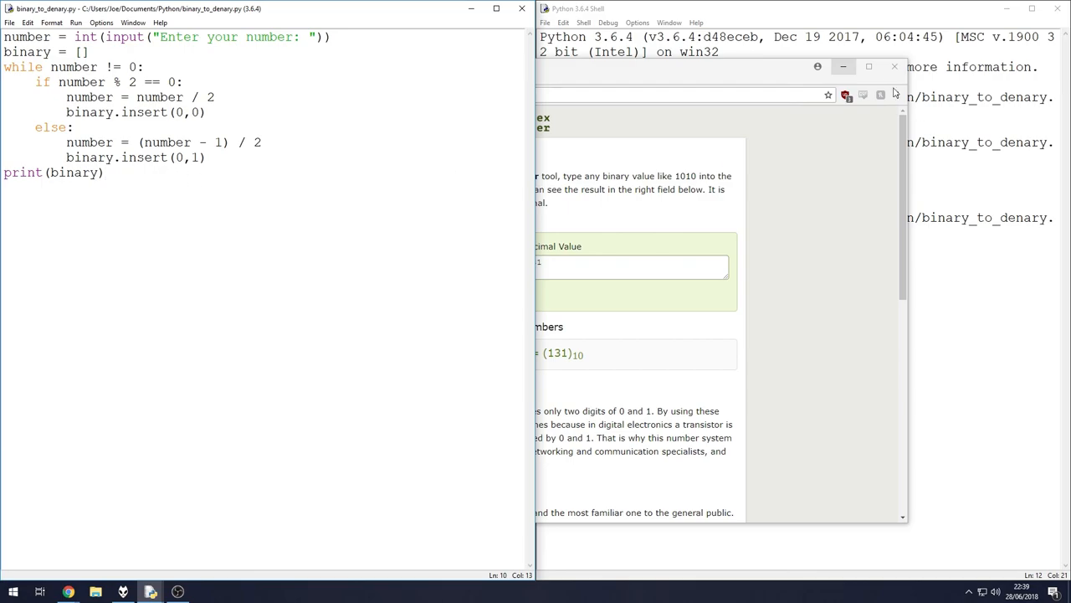
# Minimize the Chrome converter window, leaving the shell's [1, 0, 0, 0, 0, 0, 1, 1] output beside the script.
pyautogui.click(842, 68)
pyautogui.click(222, 176)
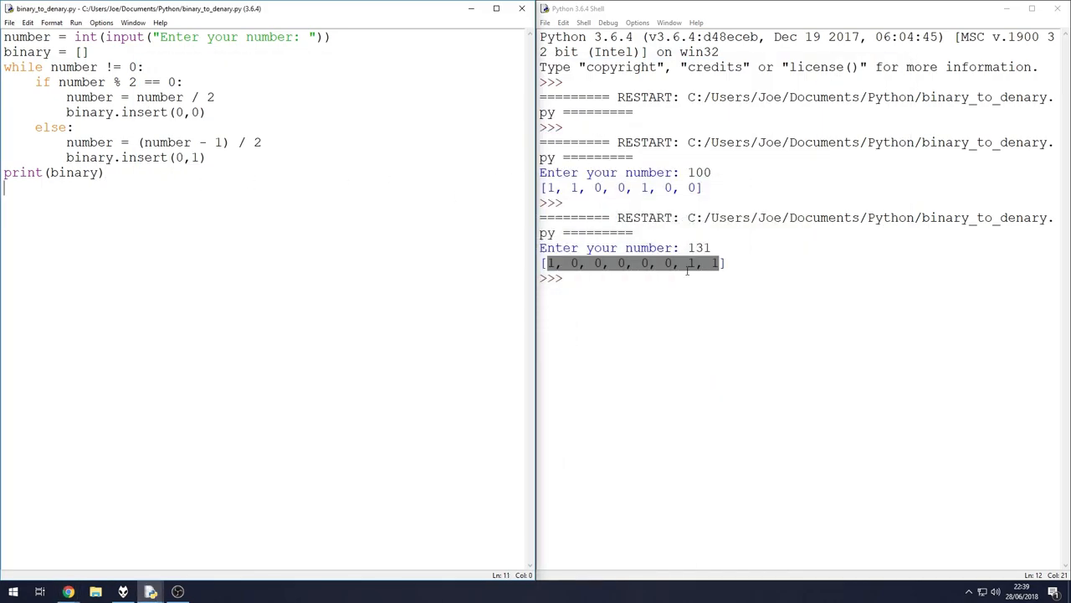
pyautogui.click(713, 260)
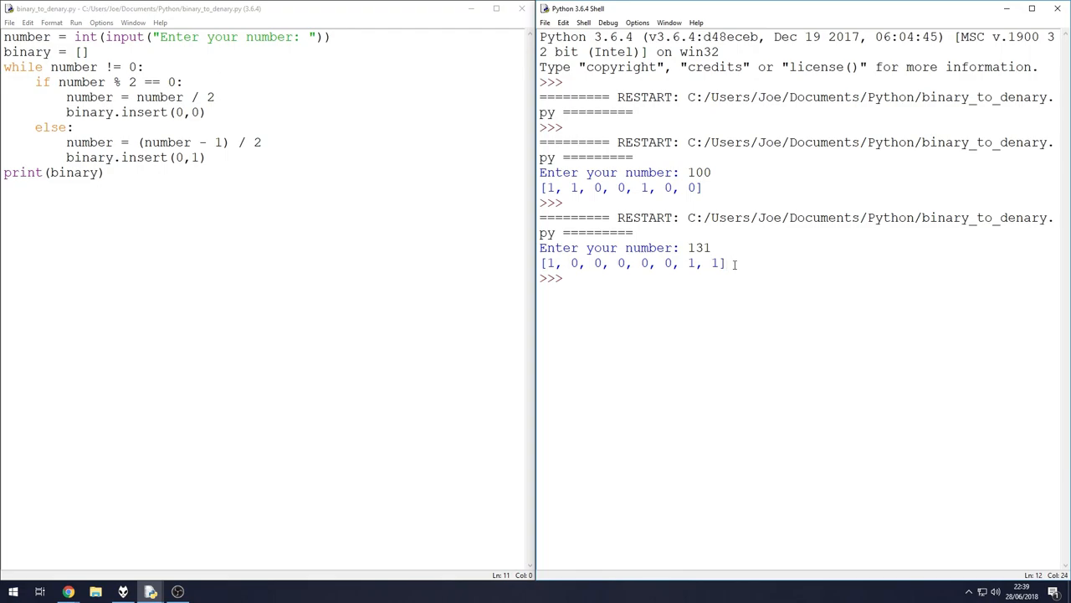